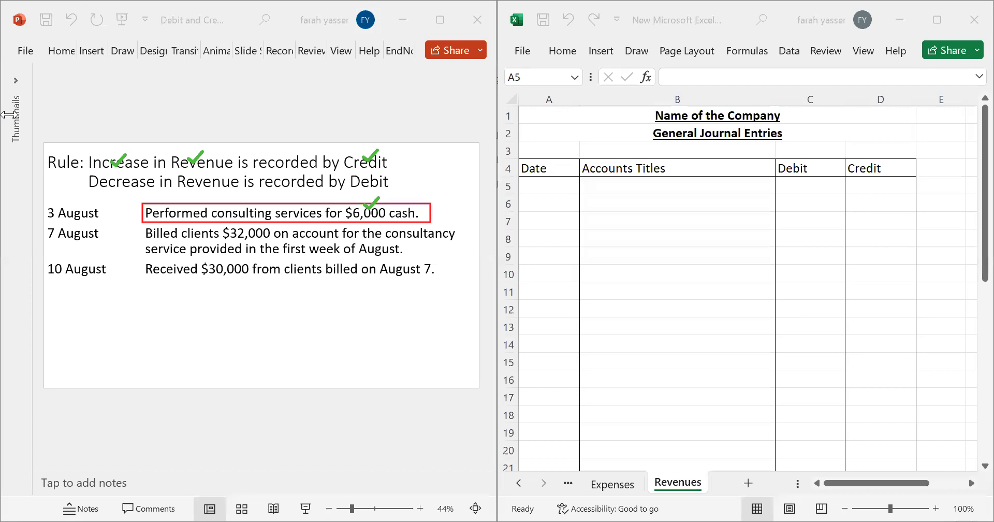
# Step: Enter August 3 as the transaction date in cell A5 of the Revenues journal
pyautogui.moveTo(427, 205); pyautogui.dragTo(521, 186)
pyautogui.click(549, 187)
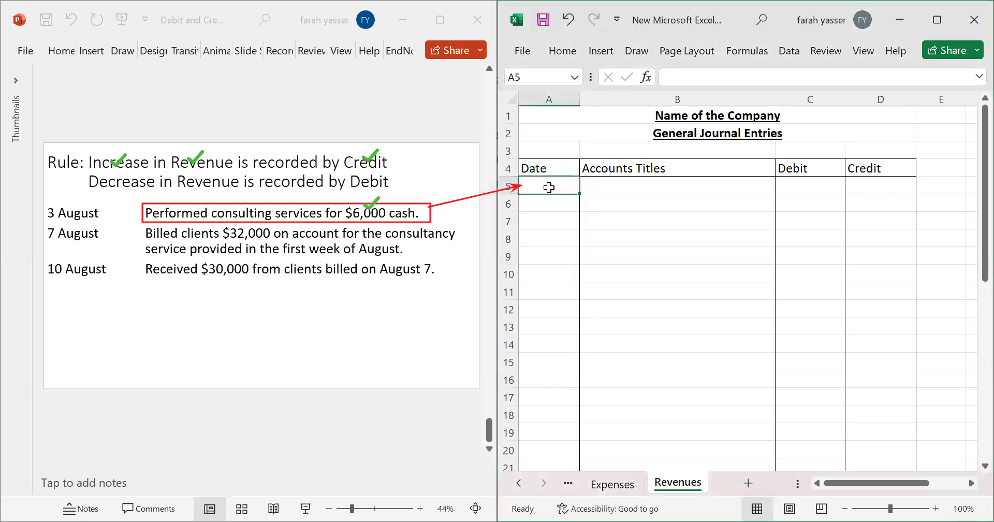
pyautogui.write('Au')
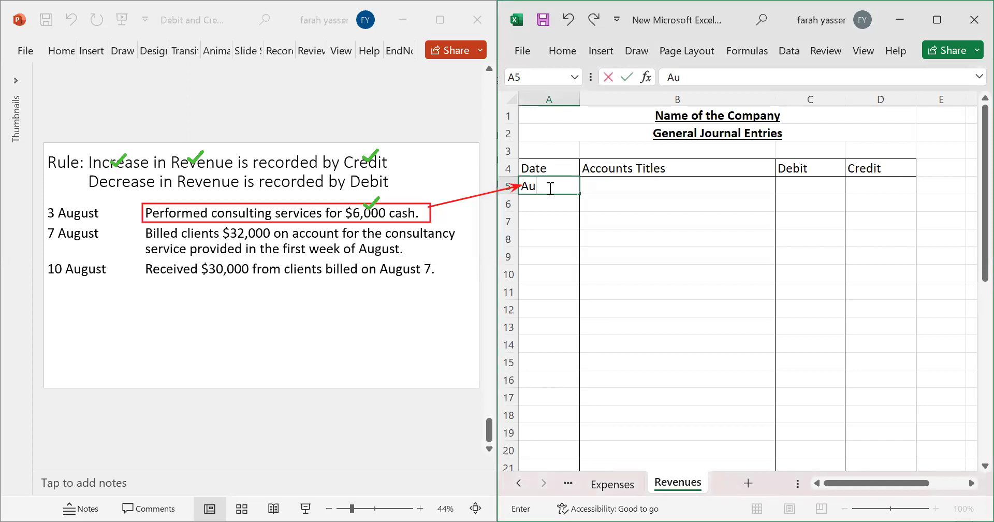
pyautogui.write('gust 3')
pyautogui.press('Return')
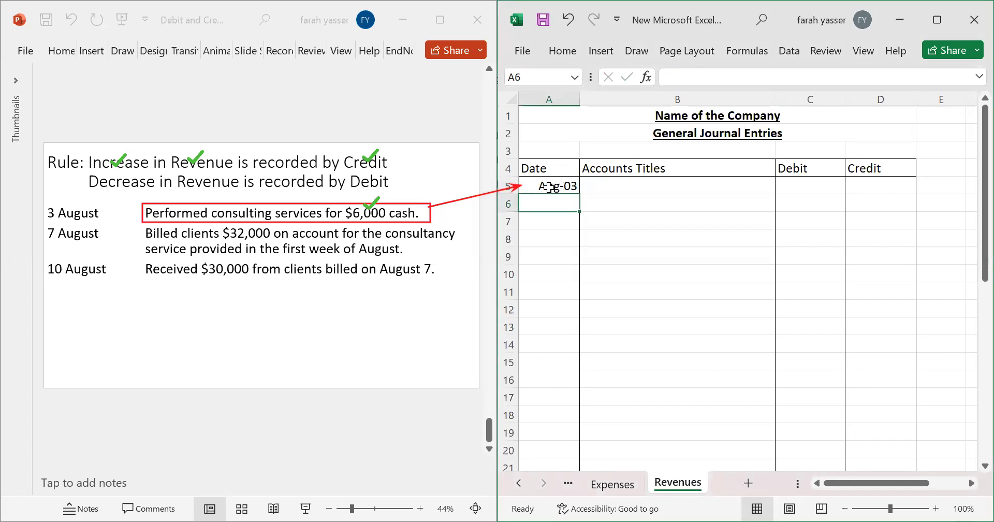
# Step: Record the account title Cash in B5 with a debit of $6,000
pyautogui.click(621, 186)
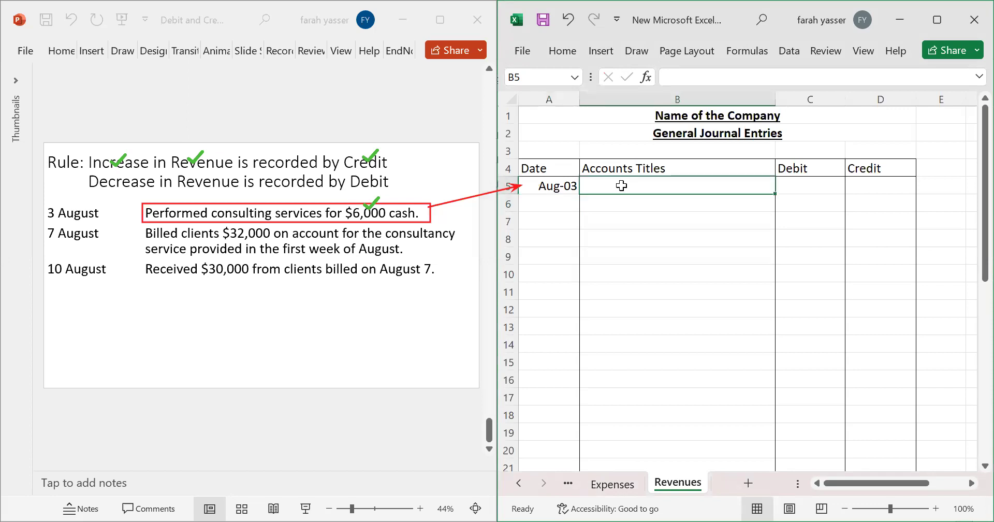
pyautogui.write('Cash')
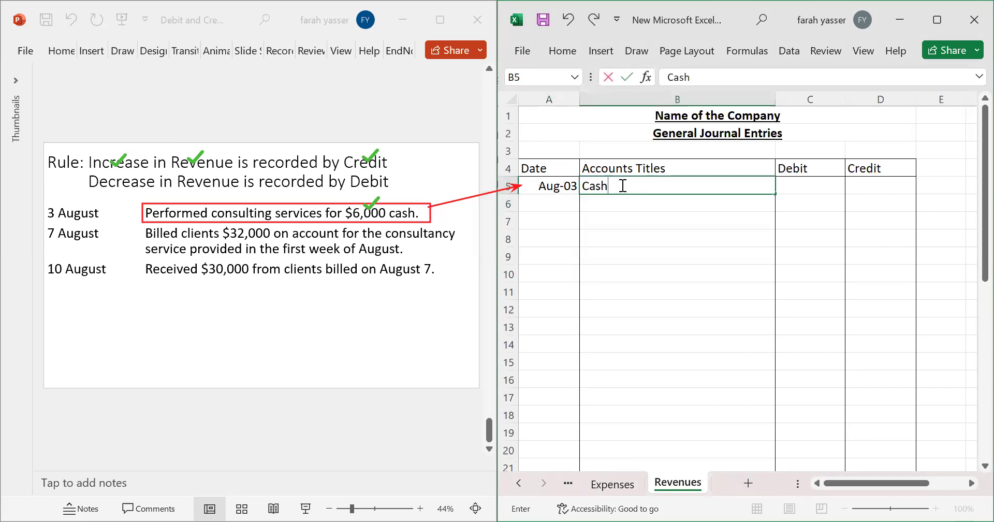
pyautogui.press('Tab')
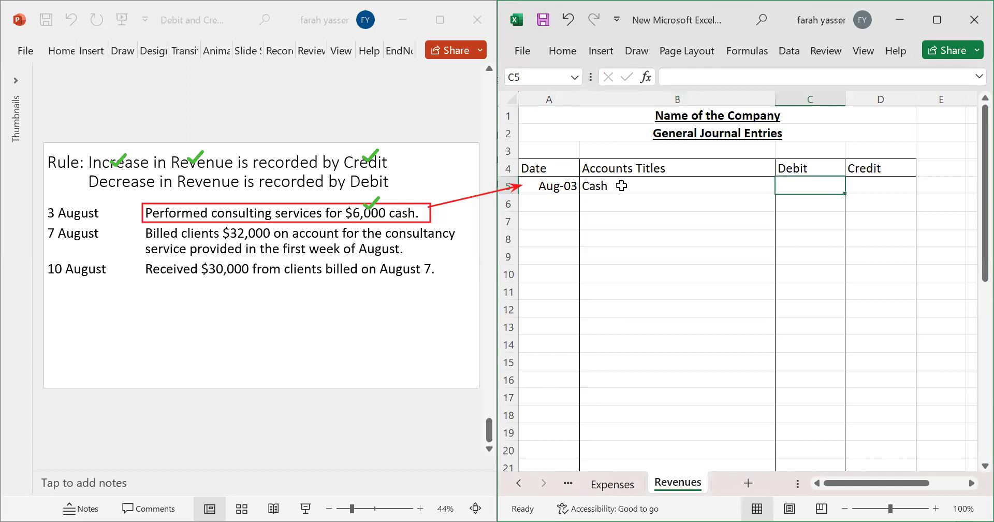
pyautogui.write('$6,000')
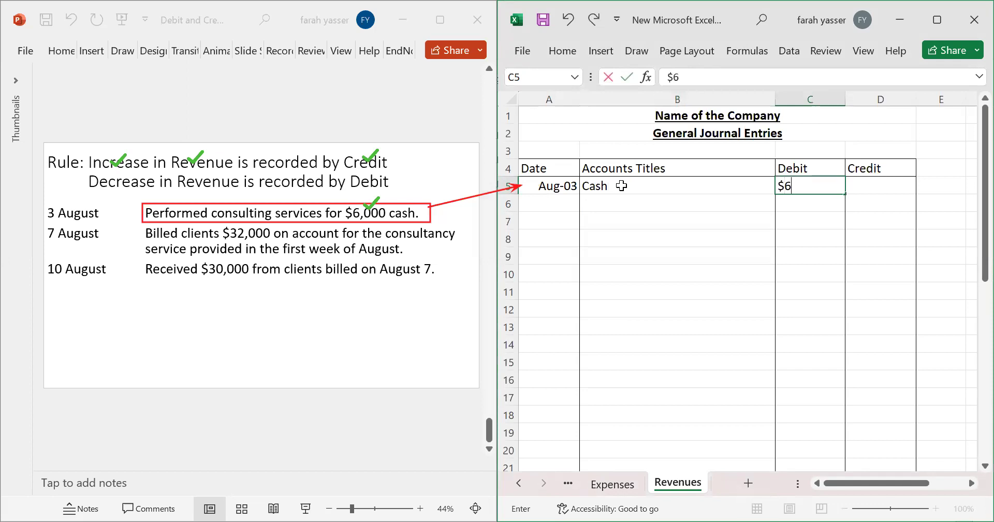
pyautogui.press('Return')
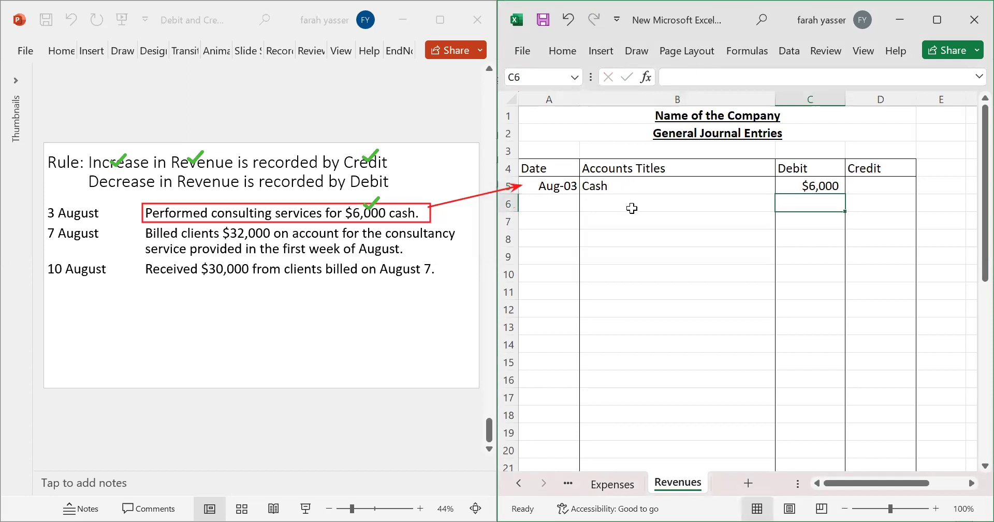
# Step: Enter the indented account title Consulting Revenue in B6, beneath Cash
pyautogui.click(631, 208)
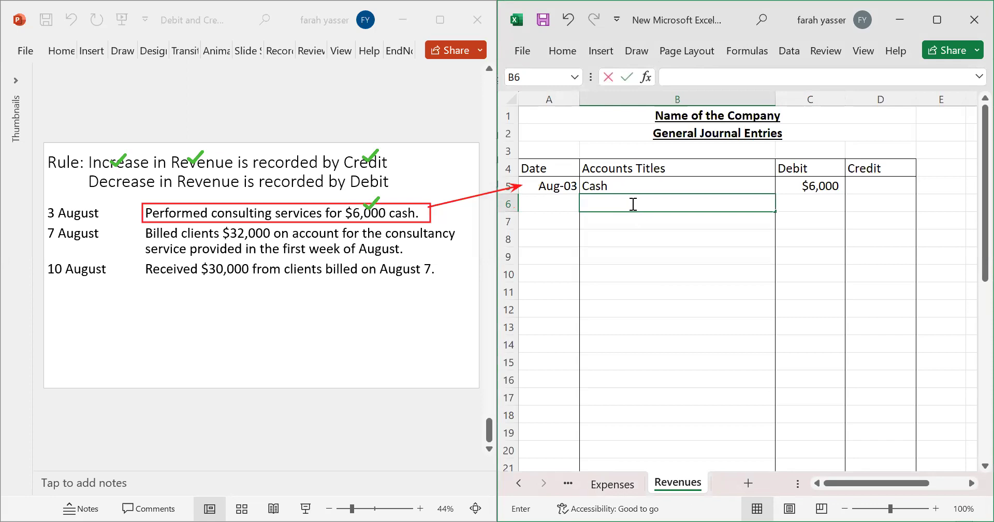
pyautogui.write('C')
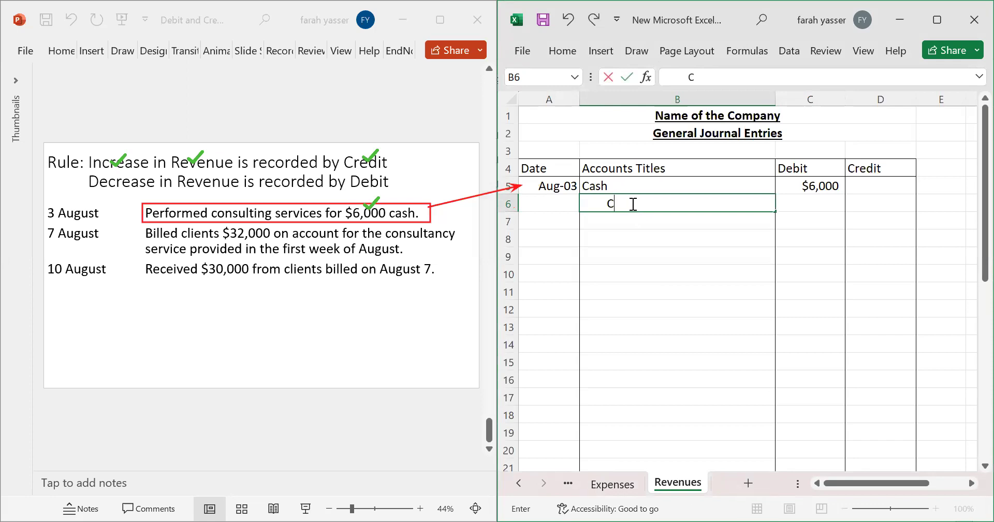
pyautogui.write('onsulting')
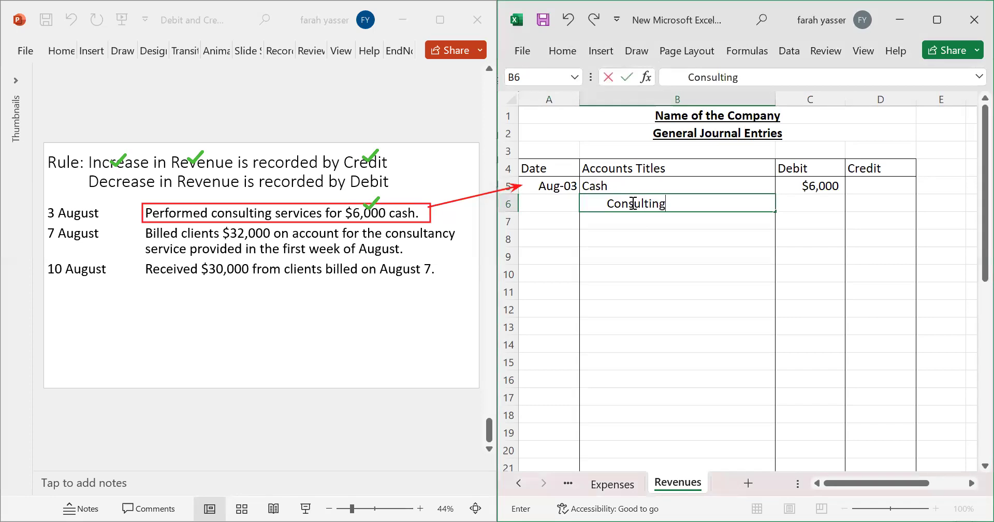
pyautogui.write(' REvenue')
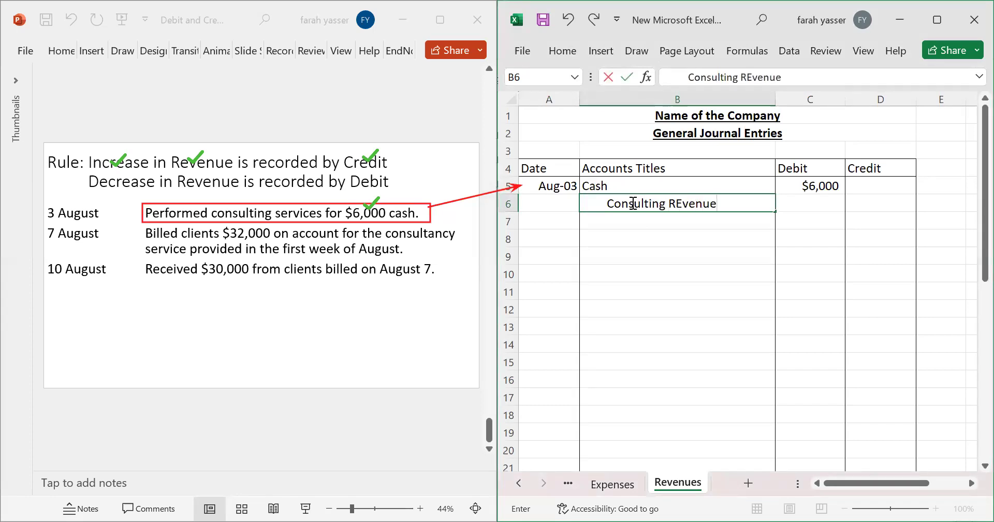
pyautogui.click(683, 203)
pyautogui.press('BackSpace')
pyautogui.write('e')
pyautogui.press('Return')
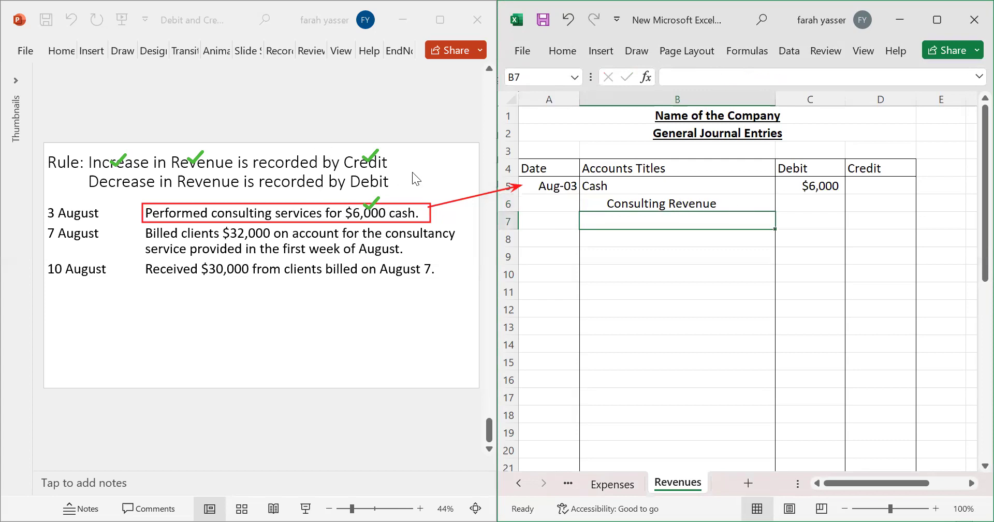
# Step: Enter $6,000 as the credit amount for Consulting Revenue in D6
pyautogui.click(882, 201)
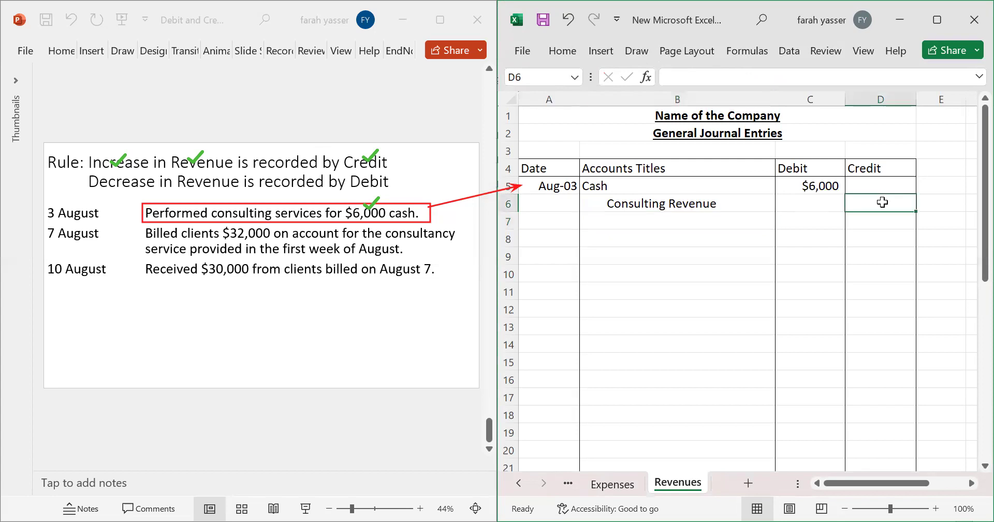
pyautogui.write('$')
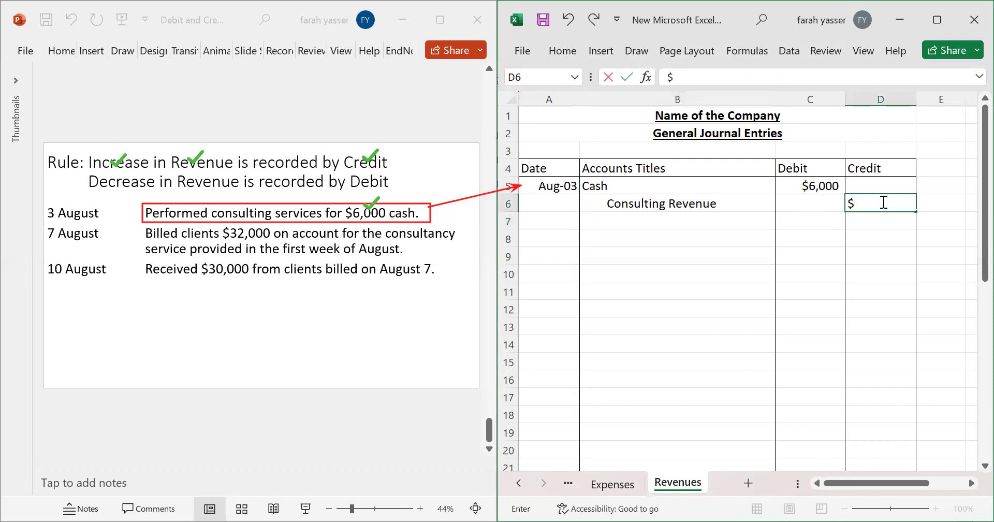
pyautogui.write('6,000')
pyautogui.press('Return')
# Step: Add a dashed separator line in B7 below the August 3 entry, accepting the proposed correction to text
pyautogui.click(636, 221)
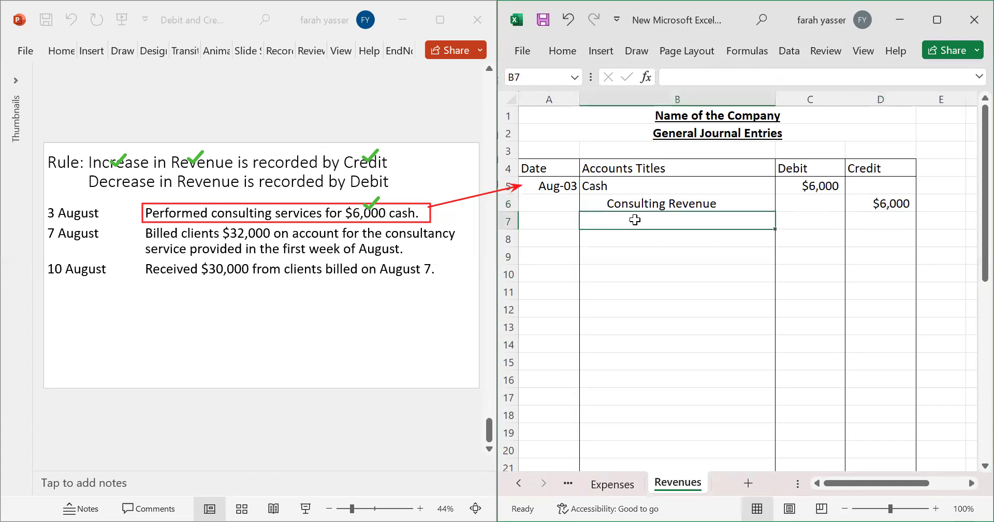
pyautogui.write('-----------------------------------------')
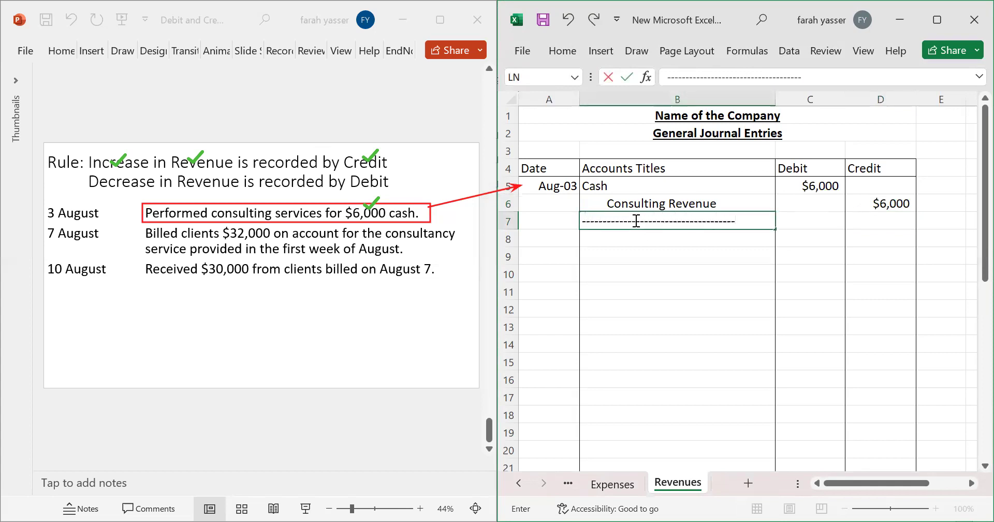
pyautogui.write('--')
pyautogui.press('Return')
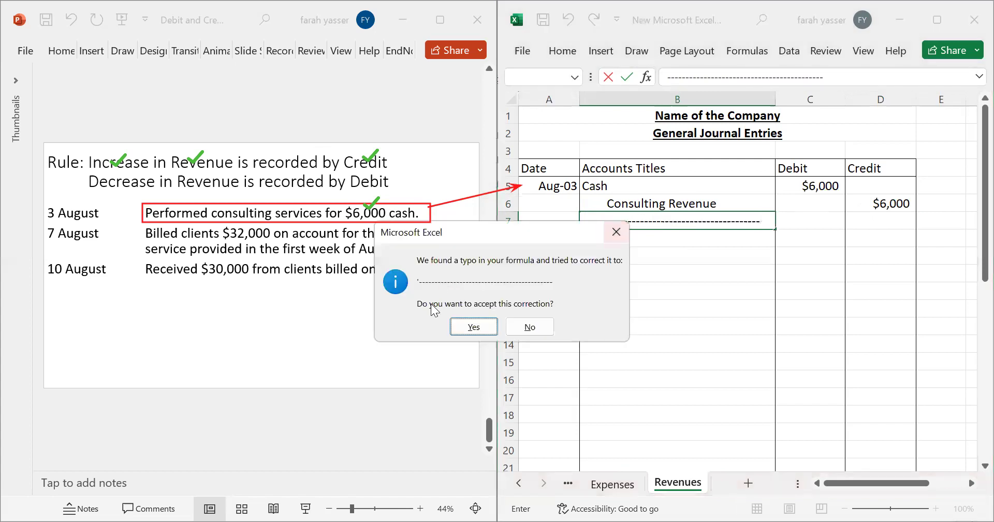
pyautogui.click(473, 326)
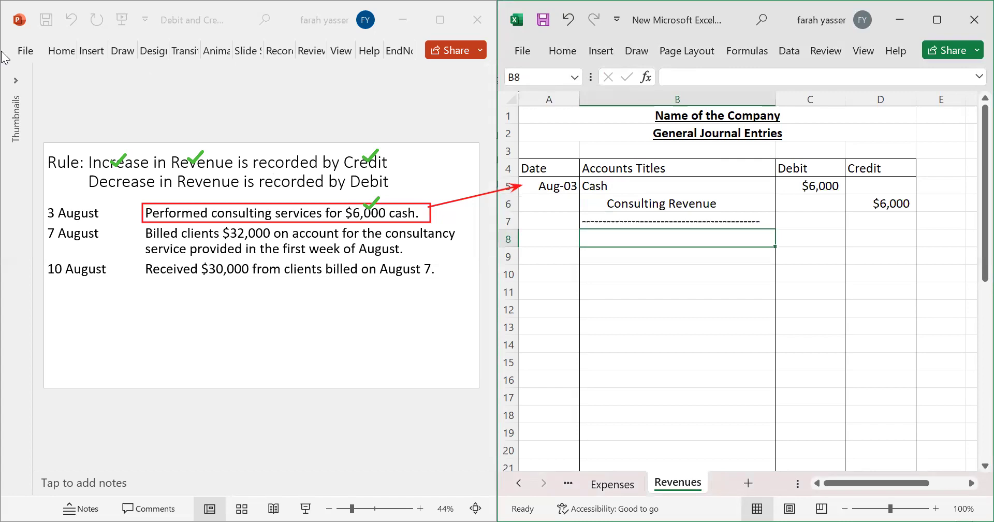
pyautogui.press('Escape')
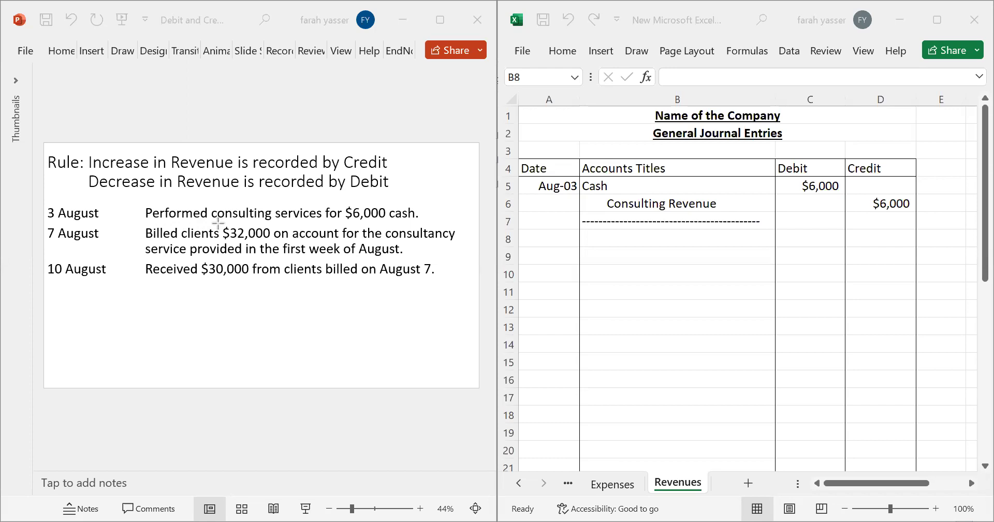
pyautogui.moveTo(217, 224); pyautogui.dragTo(274, 241)
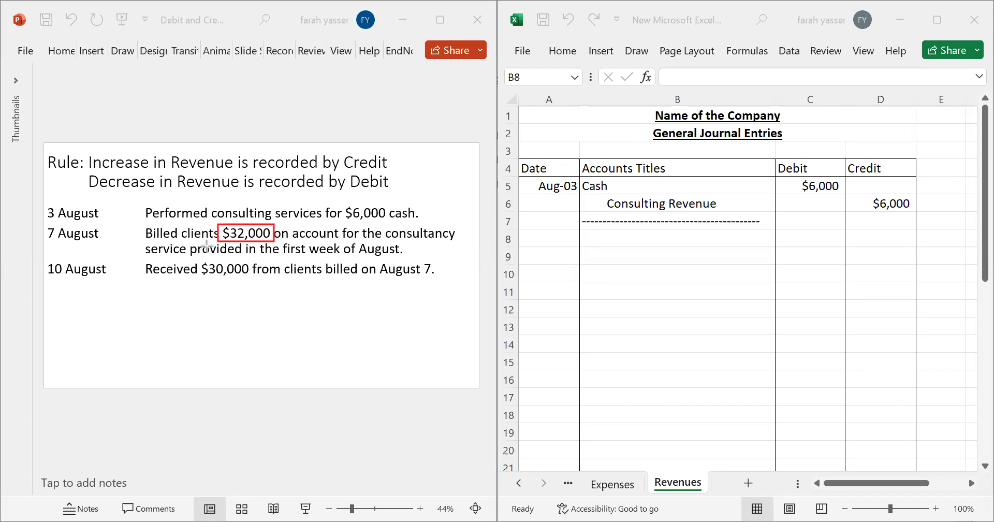
pyautogui.moveTo(276, 237); pyautogui.dragTo(400, 259)
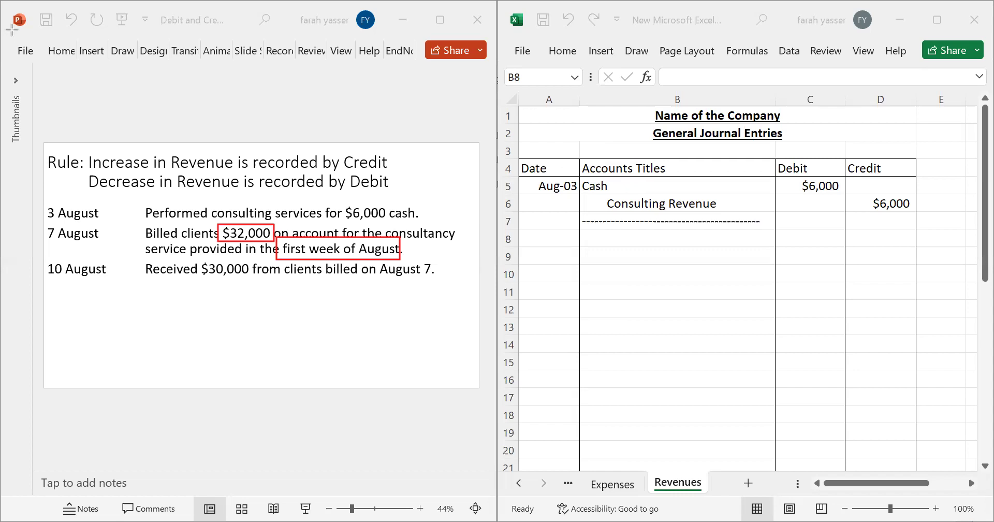
# Step: Enter 7 as the date of the second journal entry in A8
pyautogui.click(559, 237)
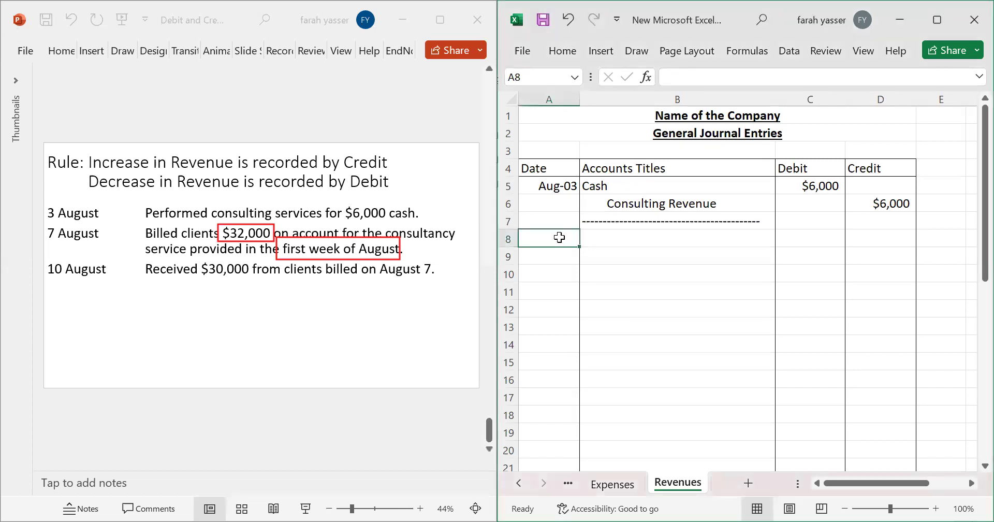
pyautogui.write('7')
pyautogui.press('Return')
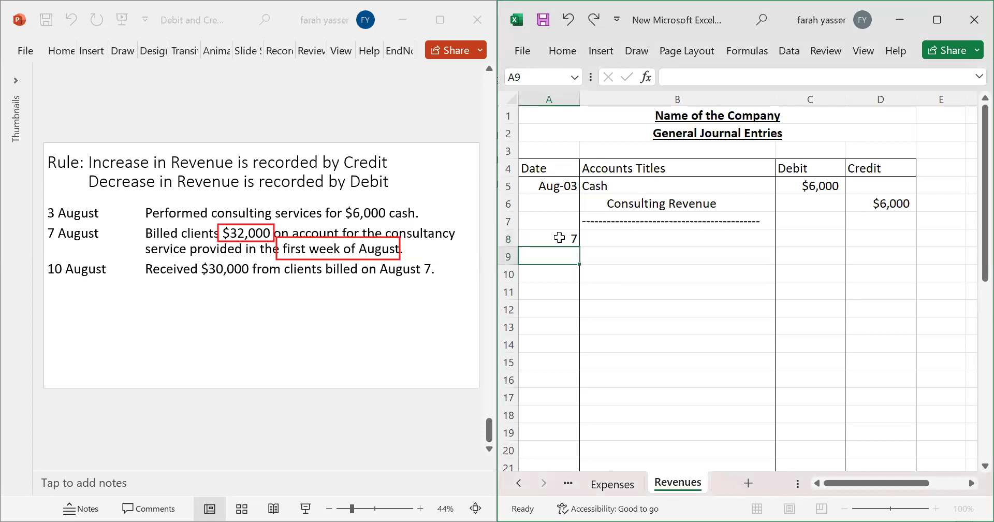
# Step: Record the account title Accounts Receivables in B8 with a debit of $32,000
pyautogui.click(600, 238)
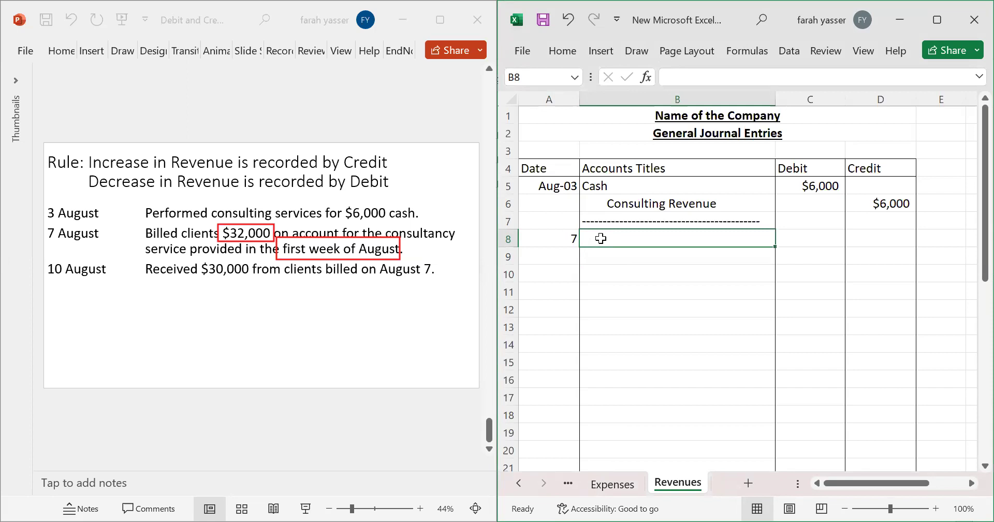
pyautogui.write('Accoun')
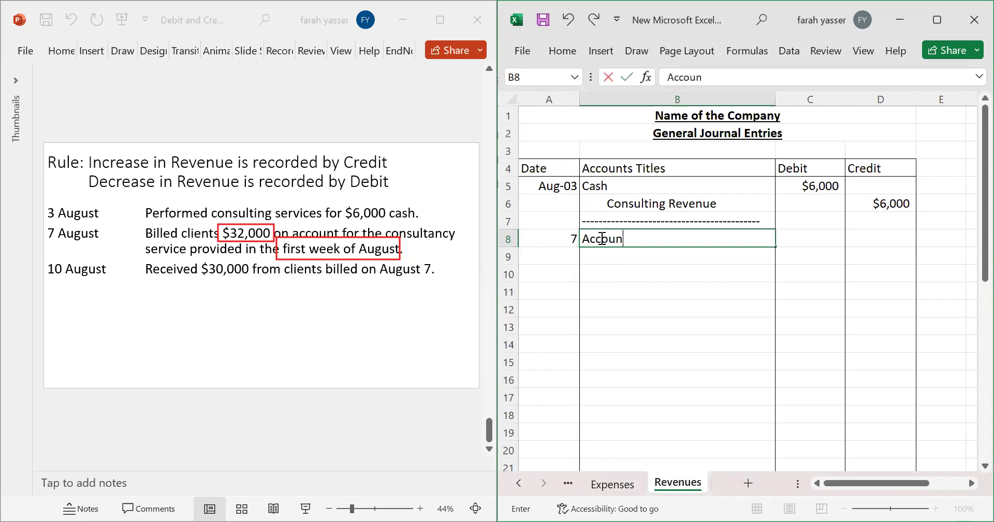
pyautogui.write('ts Receivables')
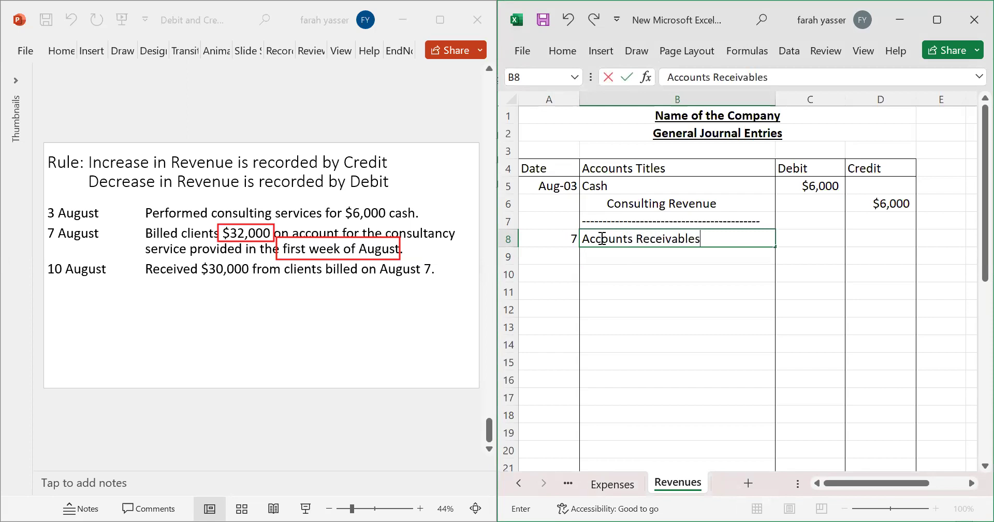
pyautogui.press('Tab')
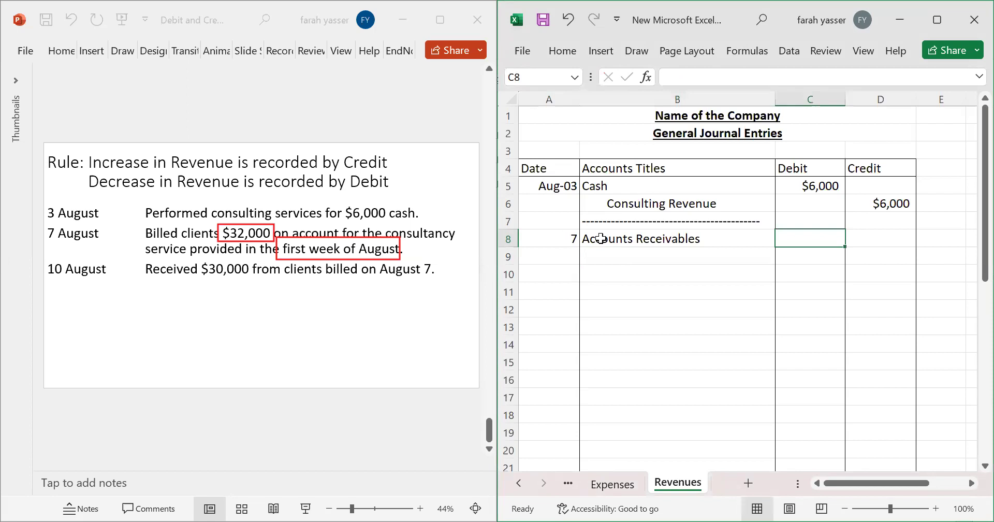
pyautogui.write('$')
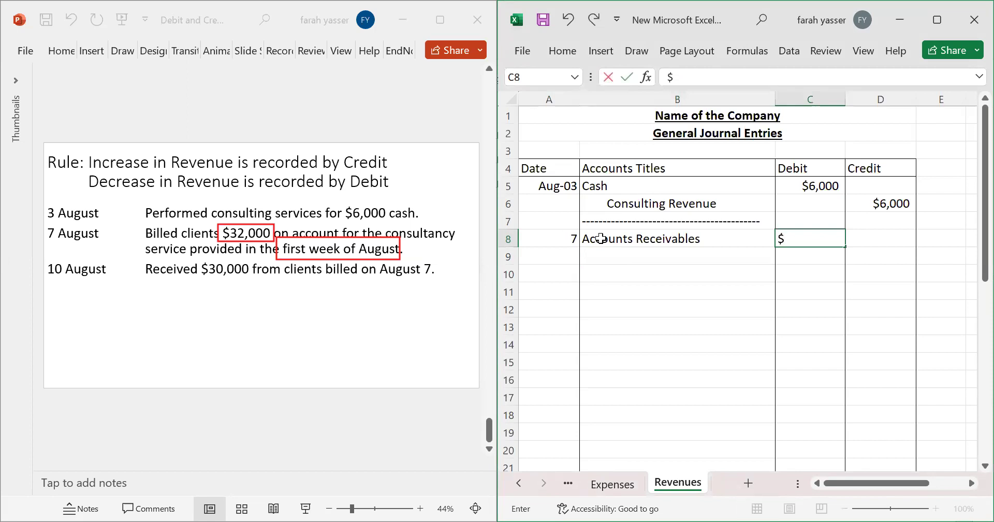
pyautogui.write('32,000')
pyautogui.press('Return')
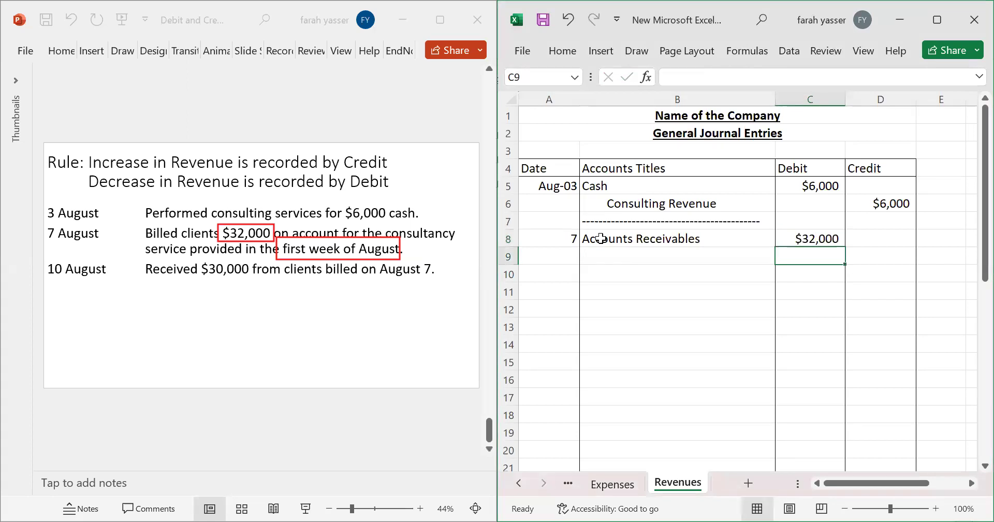
# Step: Record the indented account title Consultancy Revenue in B9 with a credit of $32,000
pyautogui.click(606, 256)
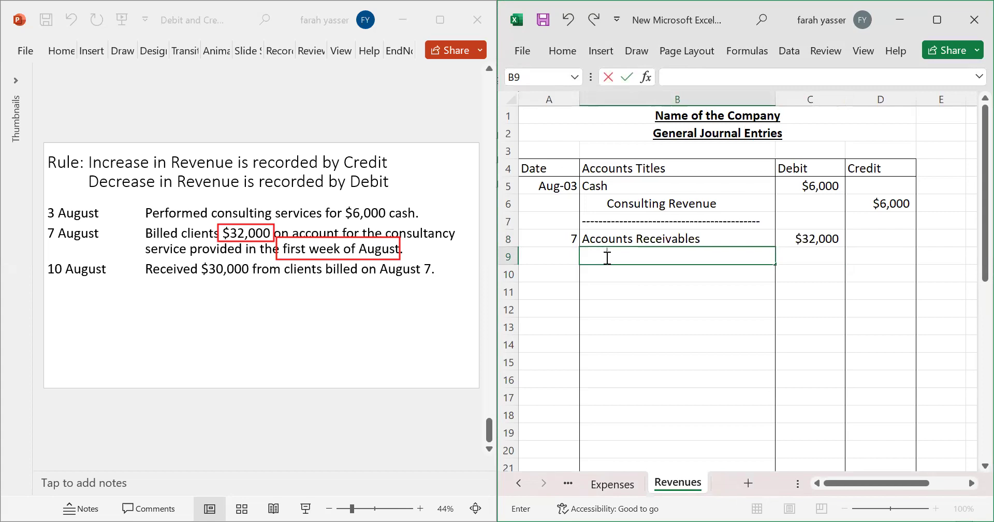
pyautogui.write('Consultancy Revenue')
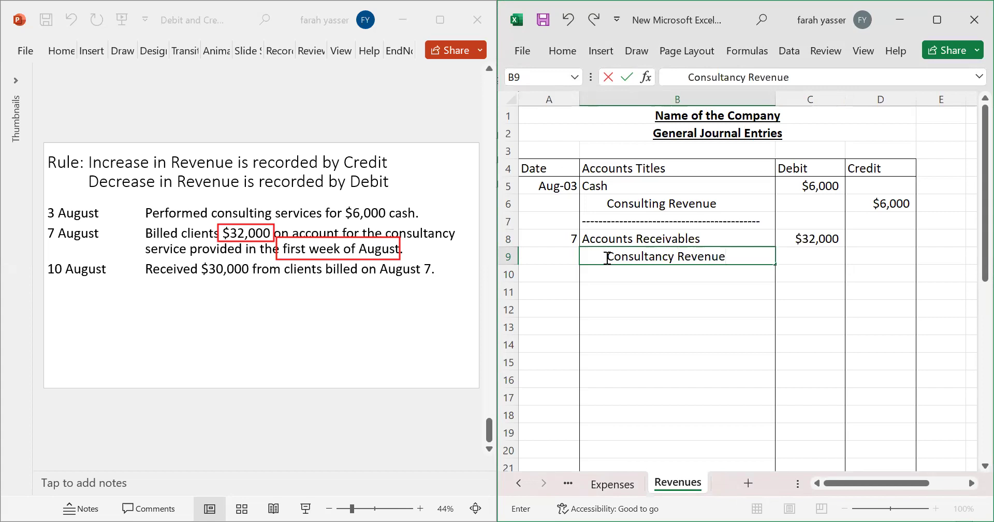
pyautogui.click(890, 254)
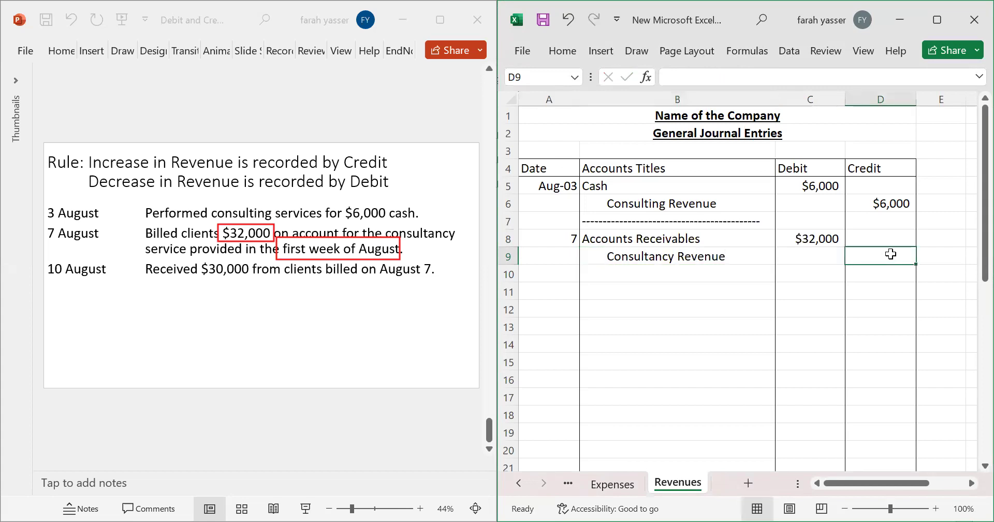
pyautogui.write('$32000')
pyautogui.press('Return')
# Step: Add a dashed separator line in B10 below the August 7 entry, accepting the proposed correction to text
pyautogui.click(715, 274)
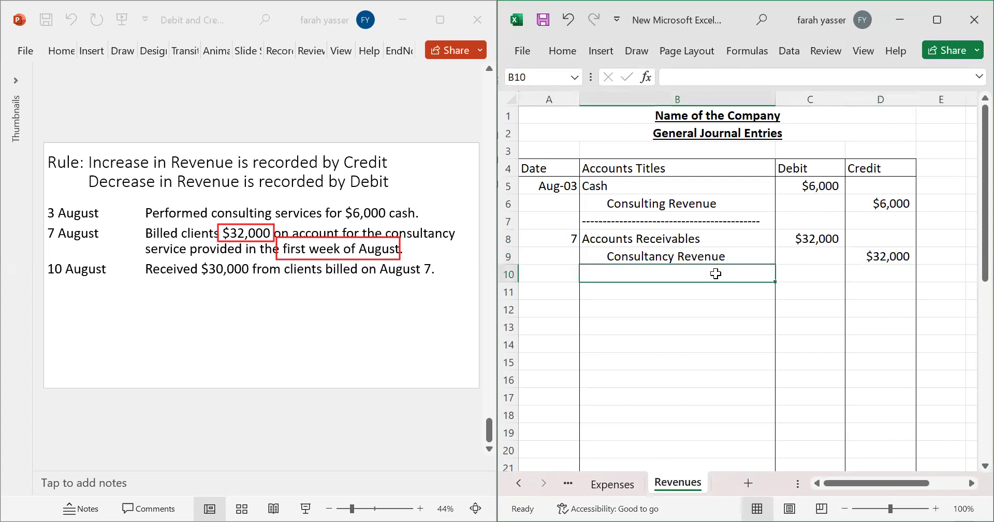
pyautogui.write('-------------------------------------------')
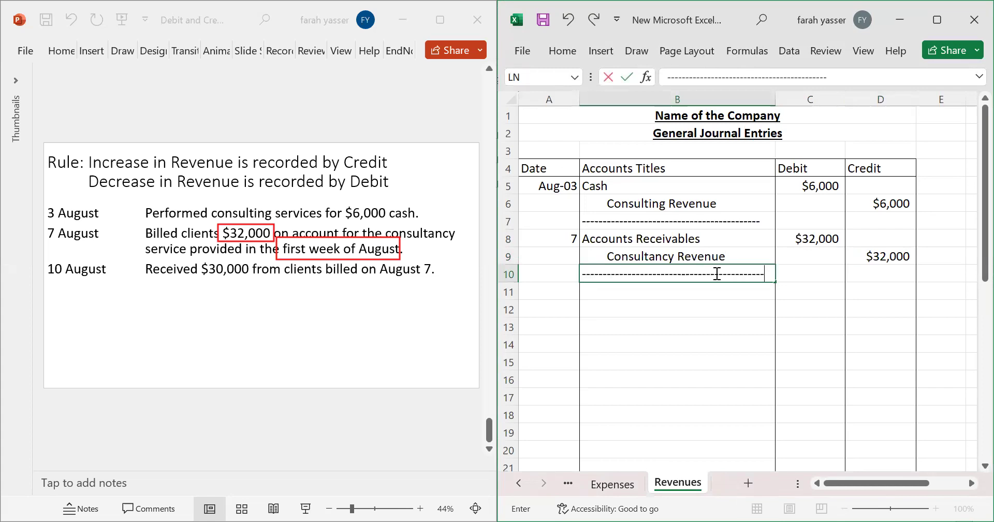
pyautogui.press('Return')
pyautogui.click(473, 327)
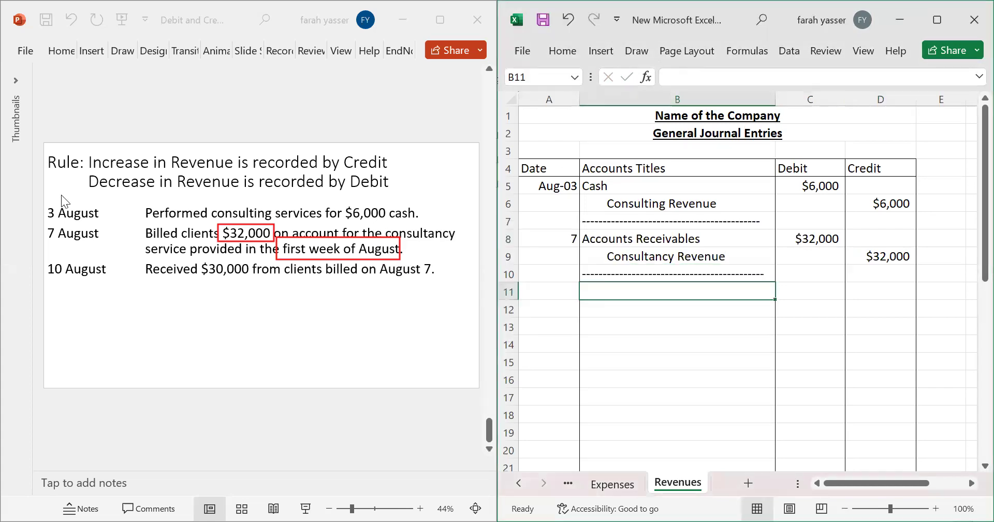
# Step: Review the account titles of the August 3 and 7 entries and compare them with the August 10 receipt on the slide
pyautogui.click(649, 200)
pyautogui.click(594, 181)
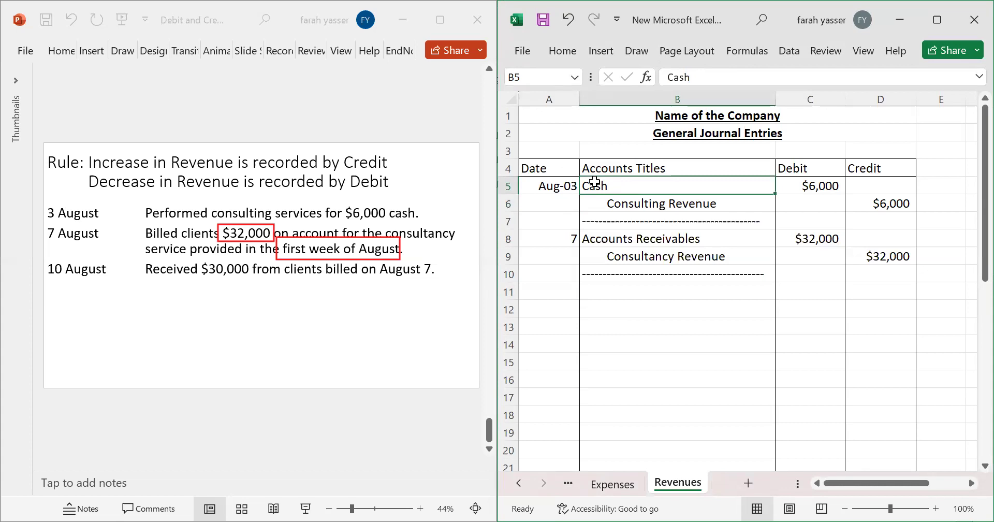
pyautogui.click(674, 261)
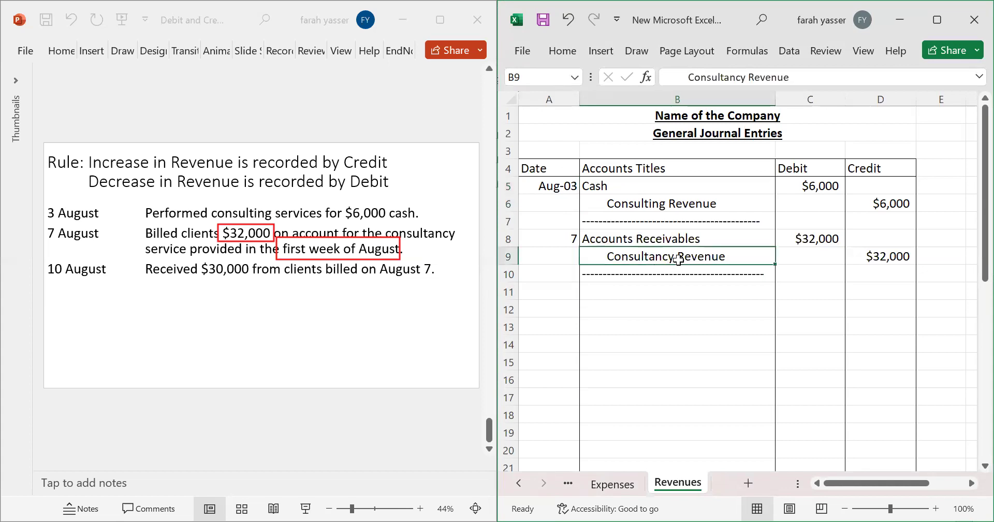
pyautogui.click(622, 240)
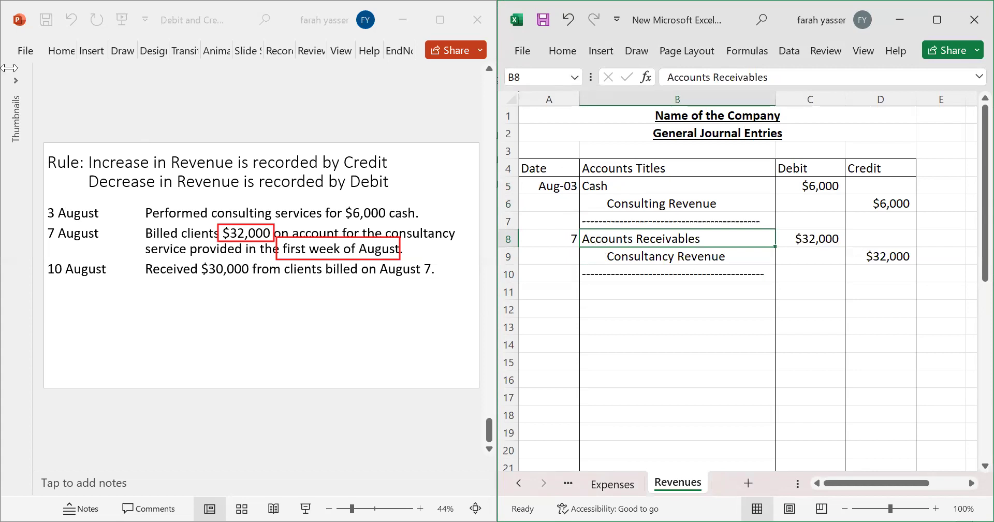
pyautogui.click(8, 20)
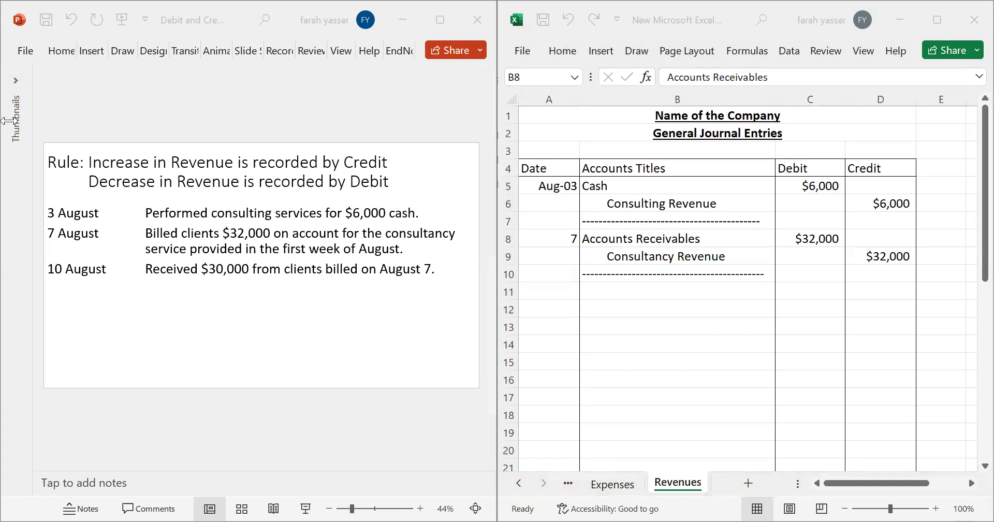
pyautogui.moveTo(198, 257)
pyautogui.mouseDown()
pyautogui.moveTo(343, 278)
pyautogui.moveTo(443, 278)
pyautogui.mouseUp()
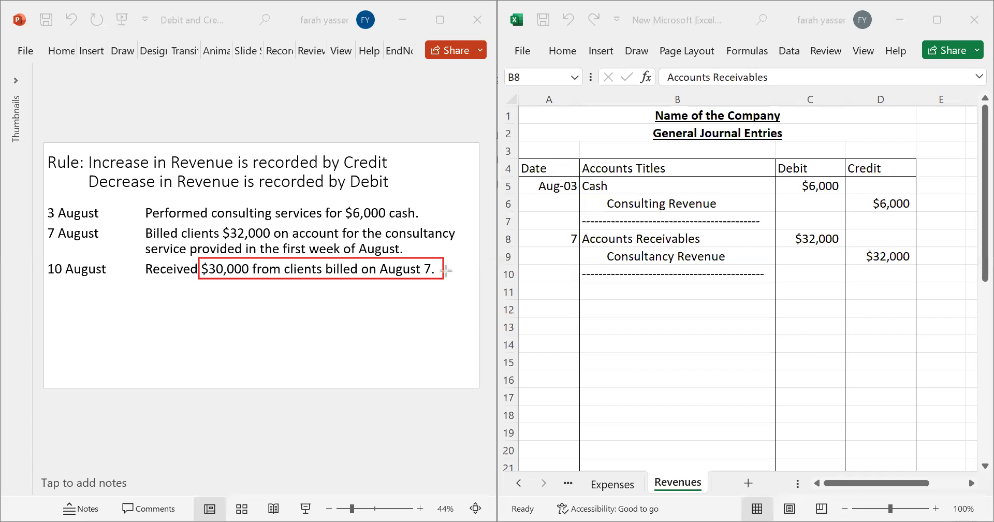
pyautogui.moveTo(443, 270); pyautogui.dragTo(580, 239)
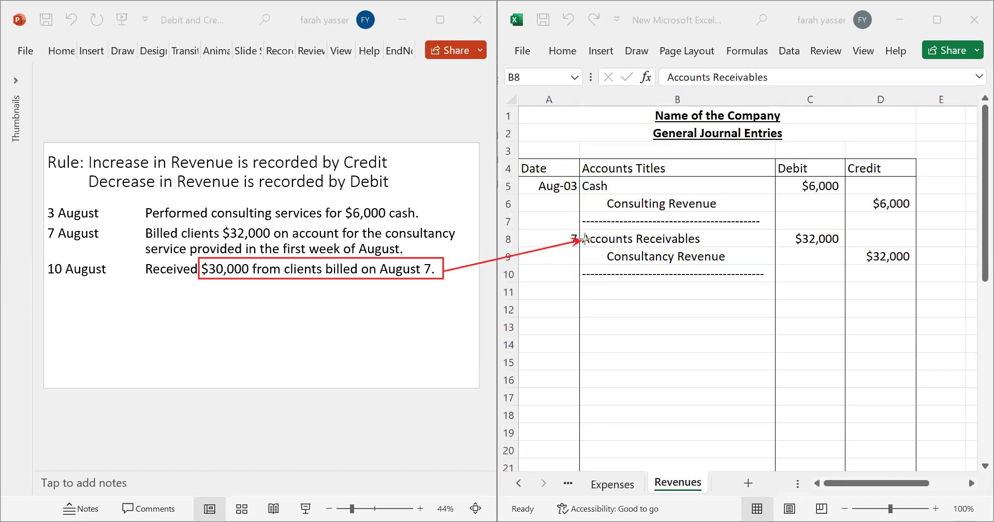
pyautogui.moveTo(199, 261); pyautogui.dragTo(175, 237)
# Step: Enter the third journal entry's debit line in row 11 with date 10, account title Cash and a debit of $30,000
pyautogui.click(573, 290)
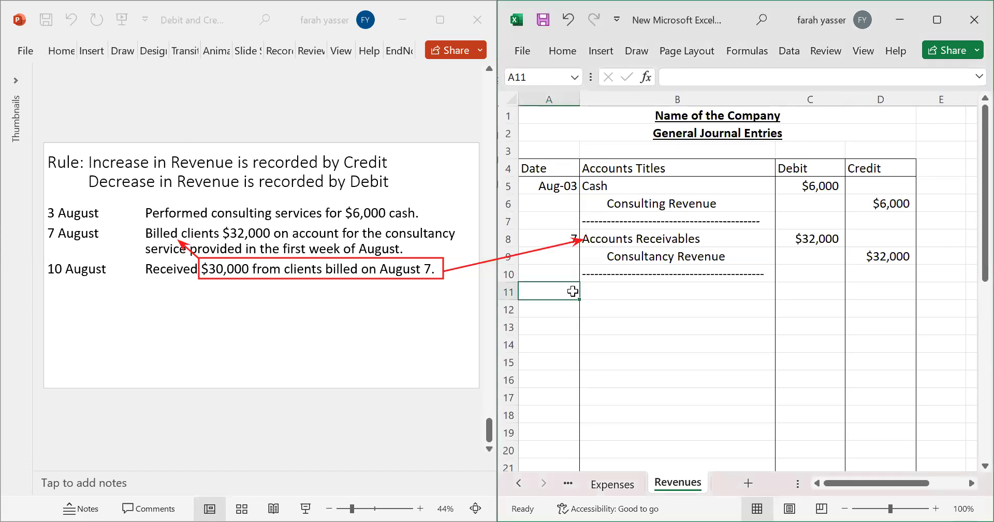
pyautogui.write('10')
pyautogui.press('Tab')
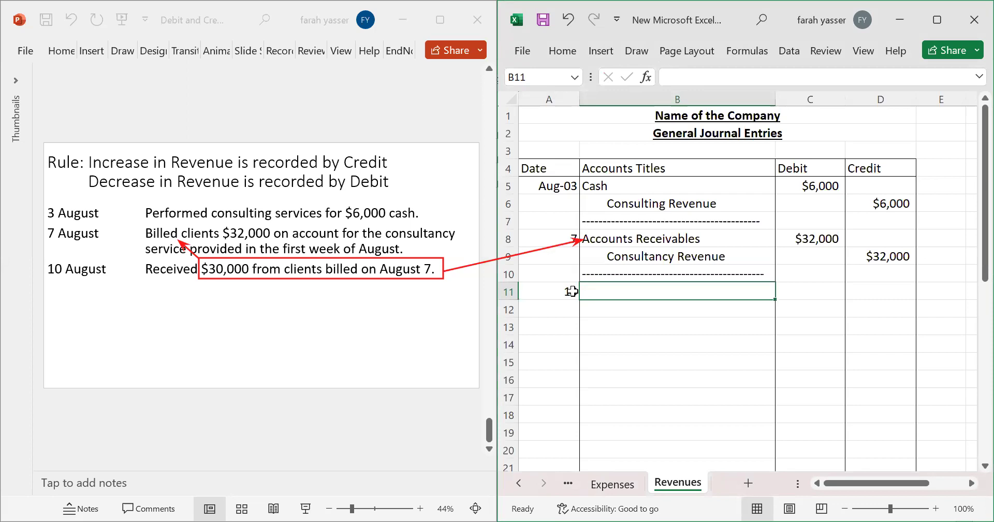
pyautogui.write('Cash')
pyautogui.press('Tab')
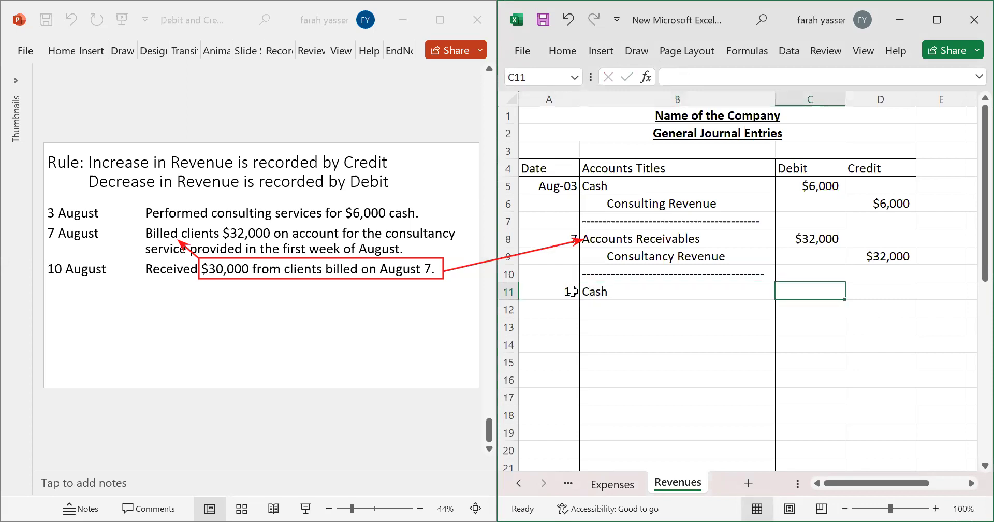
pyautogui.write('$30,')
pyautogui.write('000')
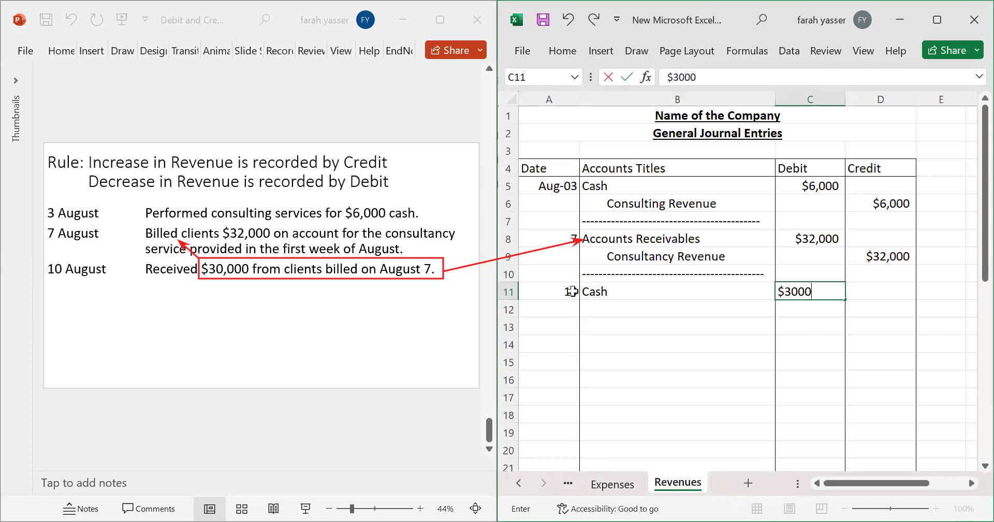
pyautogui.press('Return')
# Step: Record the indented account title Accounts Receivables in B12 with a credit of $30,000
pyautogui.click(596, 311)
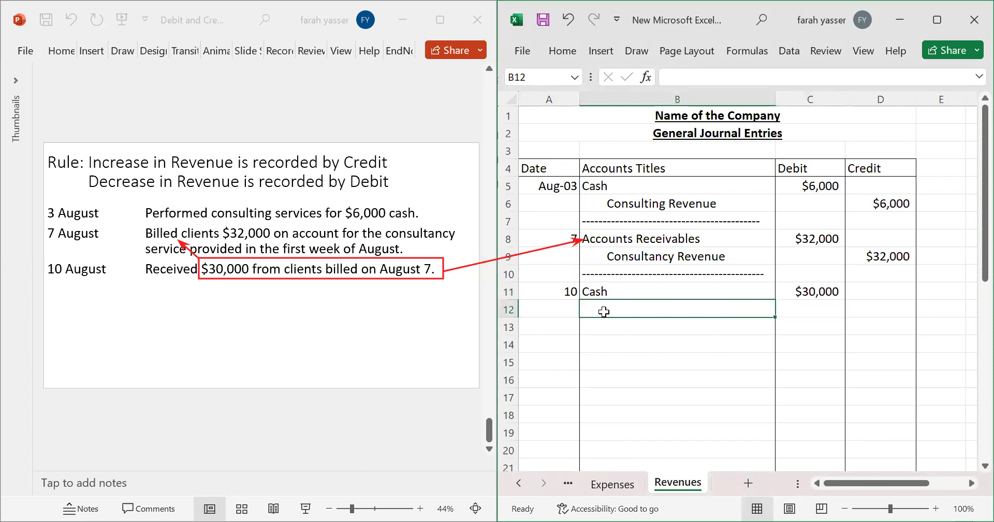
pyautogui.doubleClick(603, 310)
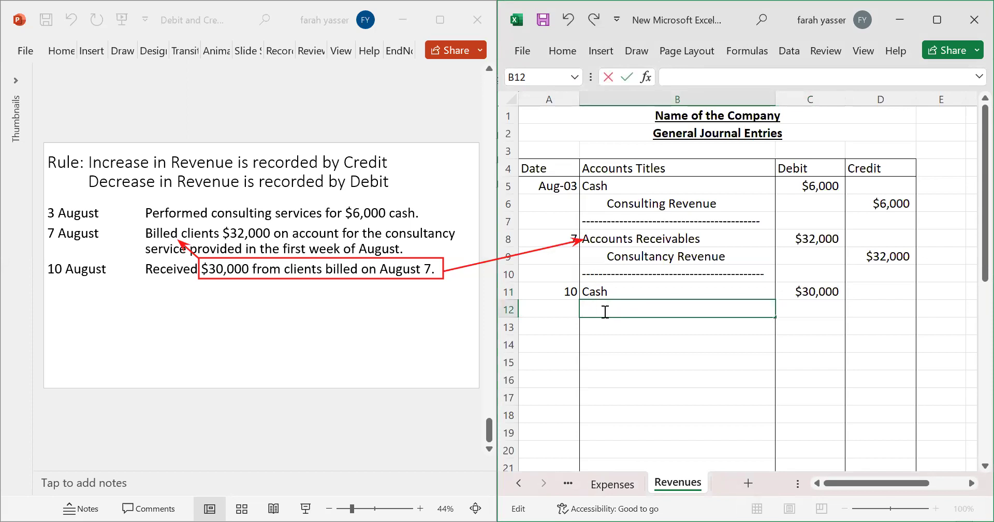
pyautogui.write('Accounts')
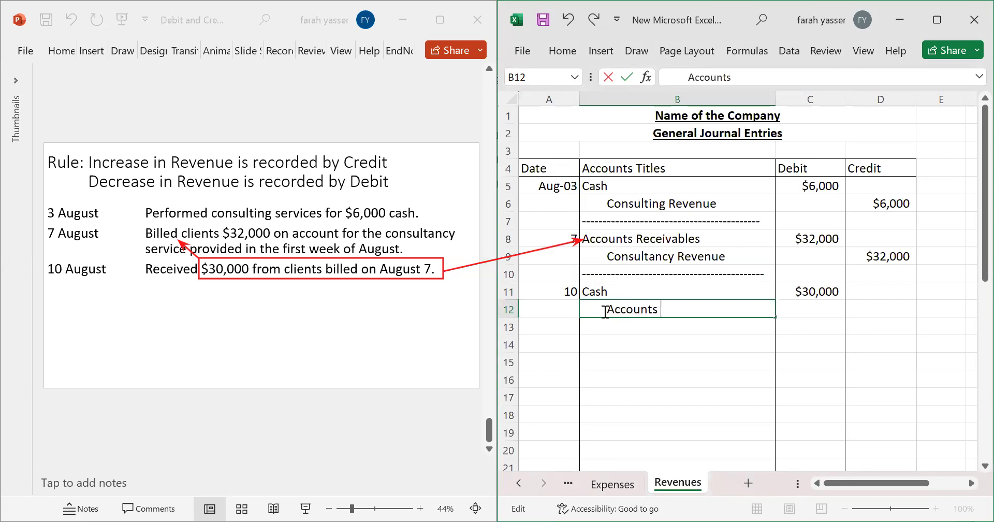
pyautogui.write(' Receivables')
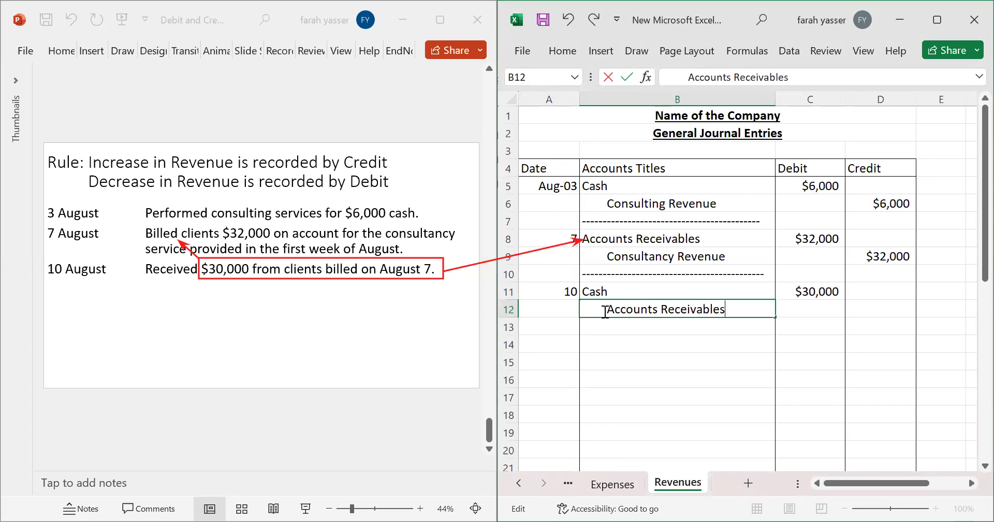
pyautogui.press('Return')
pyautogui.click(603, 311)
pyautogui.press('Right')
pyautogui.press('Right')
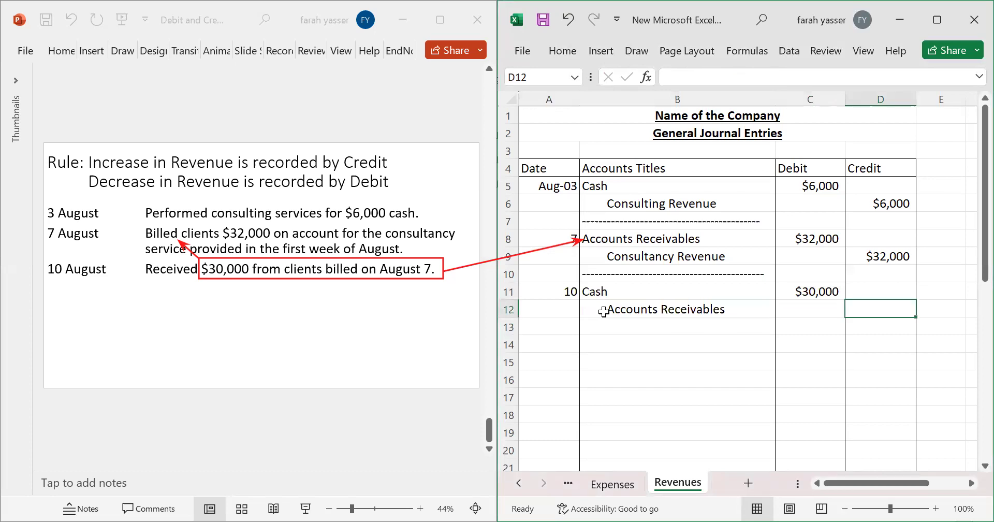
pyautogui.write('$300000')
pyautogui.press('BackSpace')
pyautogui.press('Return')
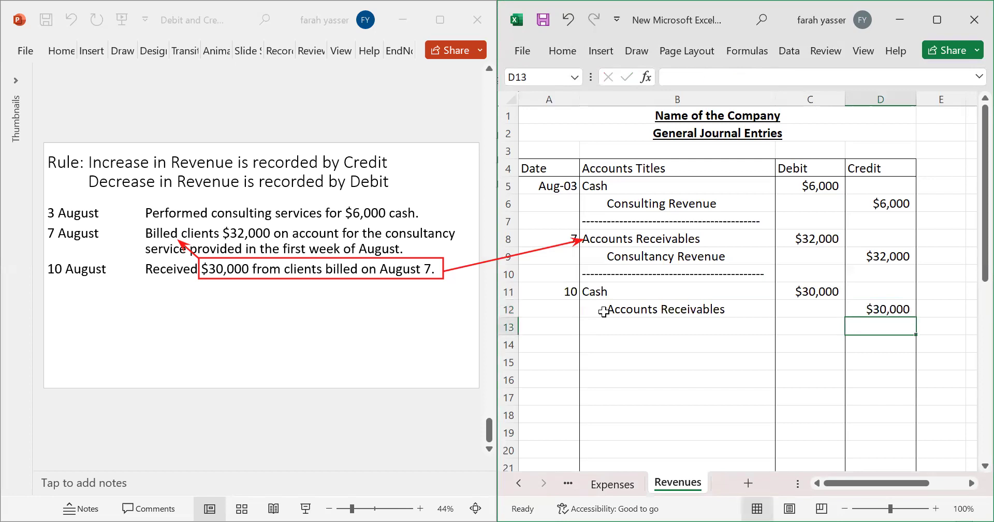
# Step: Add a dashed separator line in B13 below the August 10 entry, accepting the proposed correction to text
pyautogui.click(605, 326)
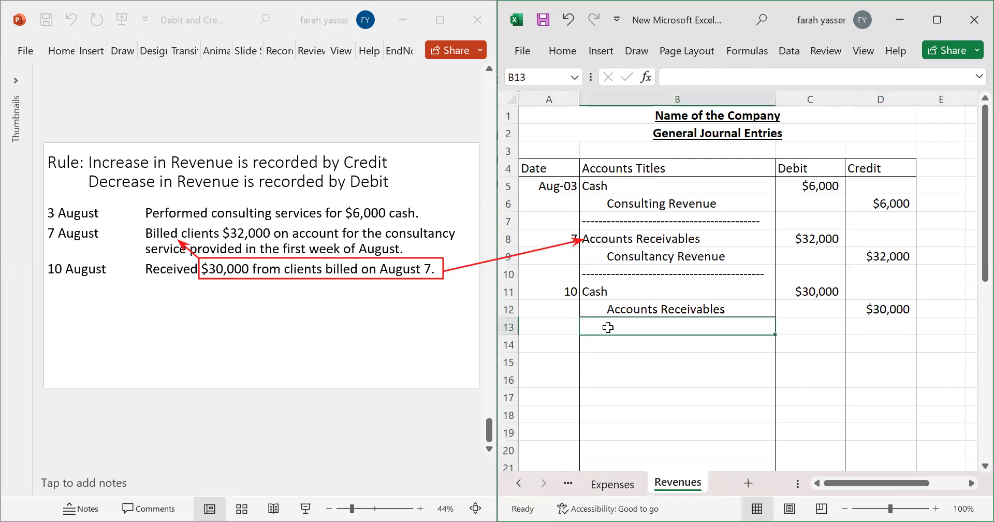
pyautogui.write('-----------------------------------------')
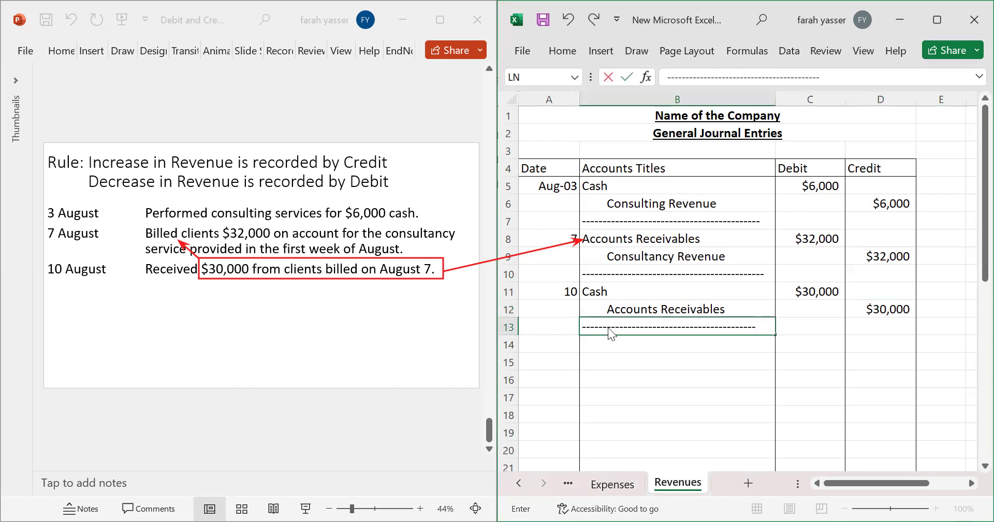
pyautogui.press('Return')
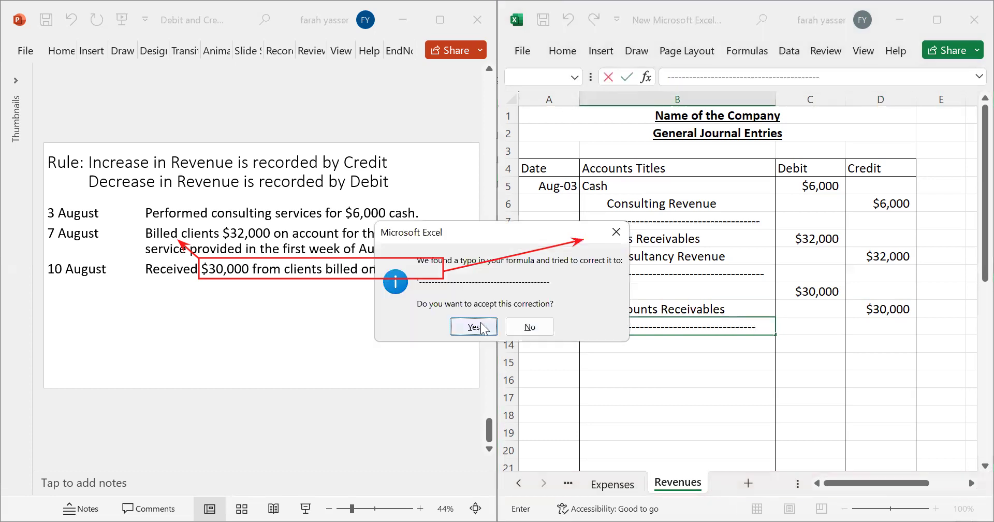
pyautogui.click(477, 326)
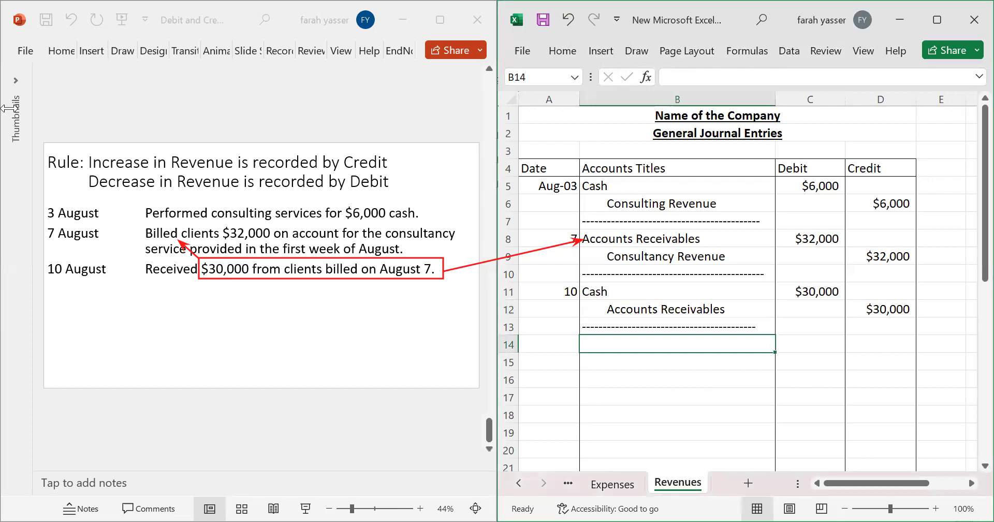
pyautogui.press('Escape')
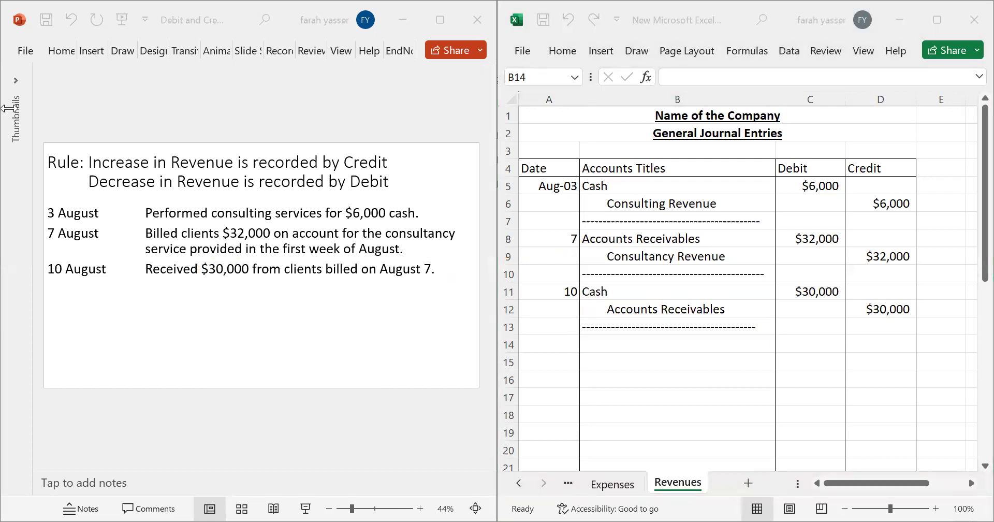
pyautogui.click(610, 181)
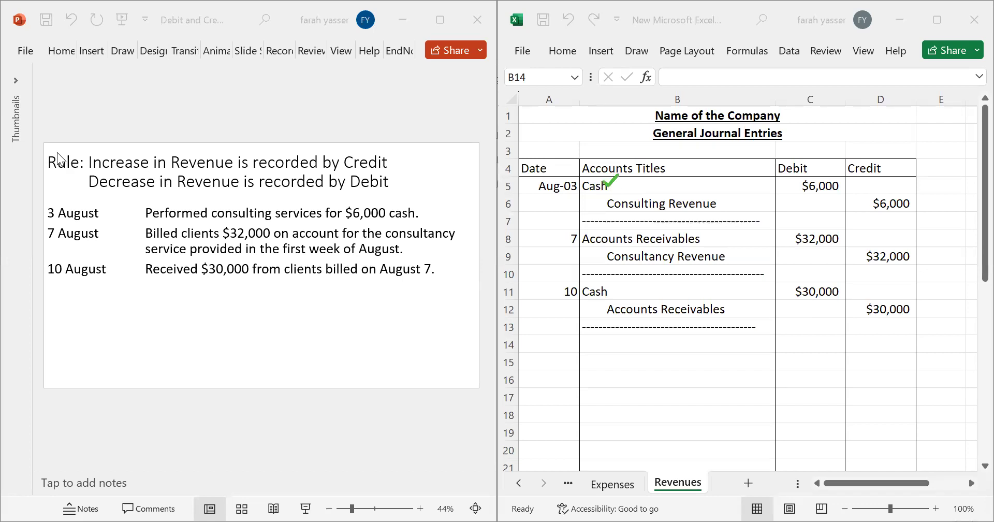